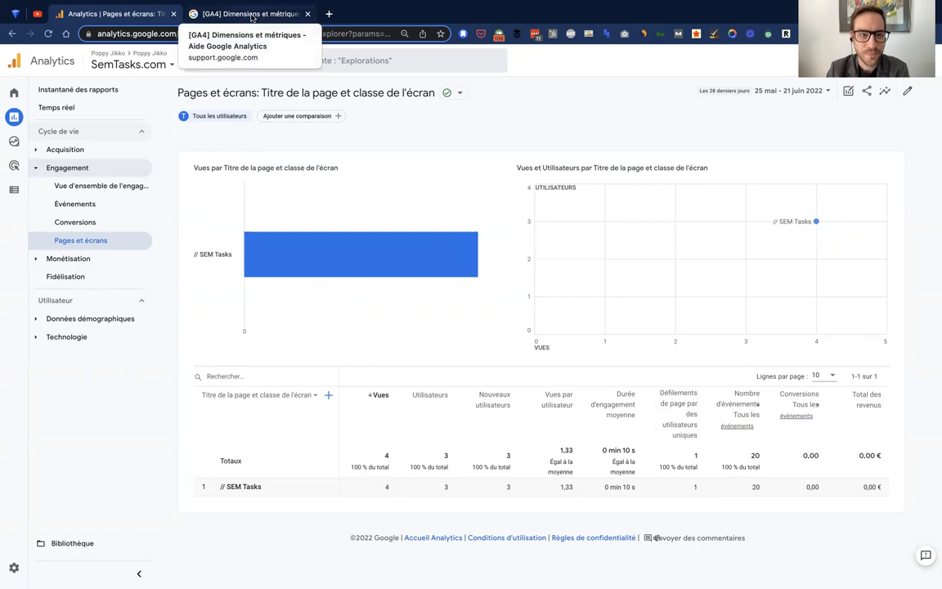
# Look up the "Page de destination" dimension in the Google Analytics help article on dimensions and metrics.
pyautogui.click(251, 14)
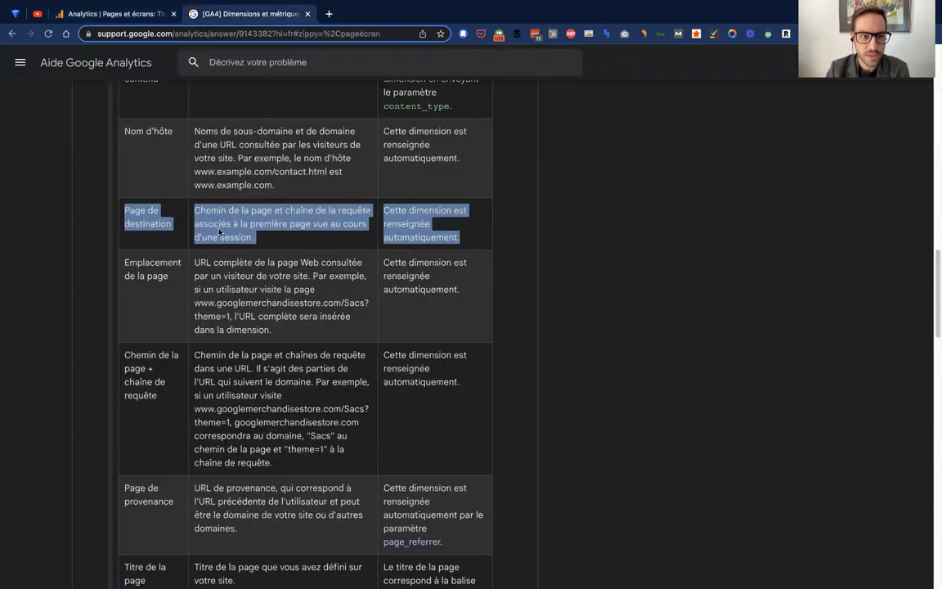
pyautogui.scroll(15, 246, 233)
pyautogui.scroll(-20, 284, 256)
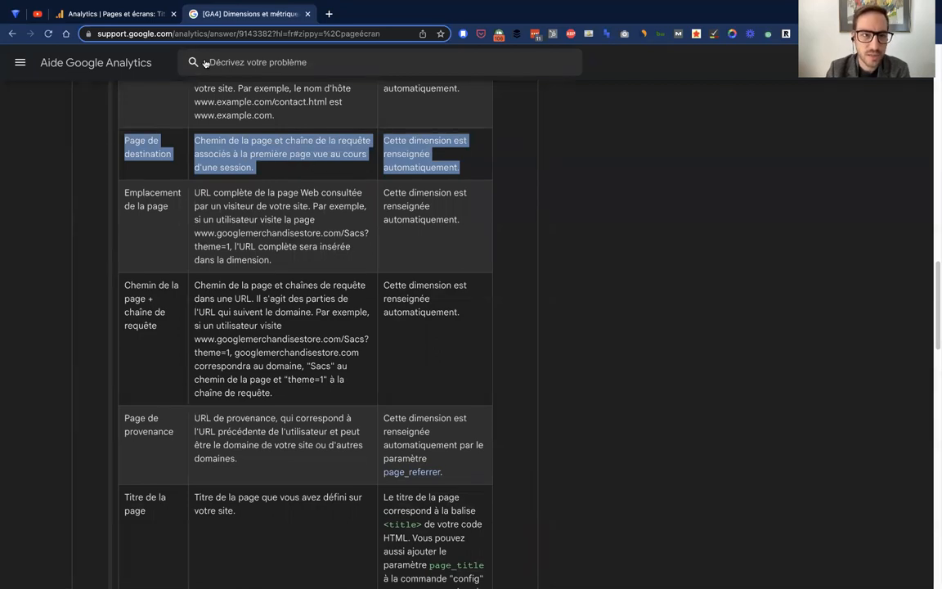
# Return to Analytics and examine the report library's collections against the Cycle de vie section of the navigation.
pyautogui.click(115, 14)
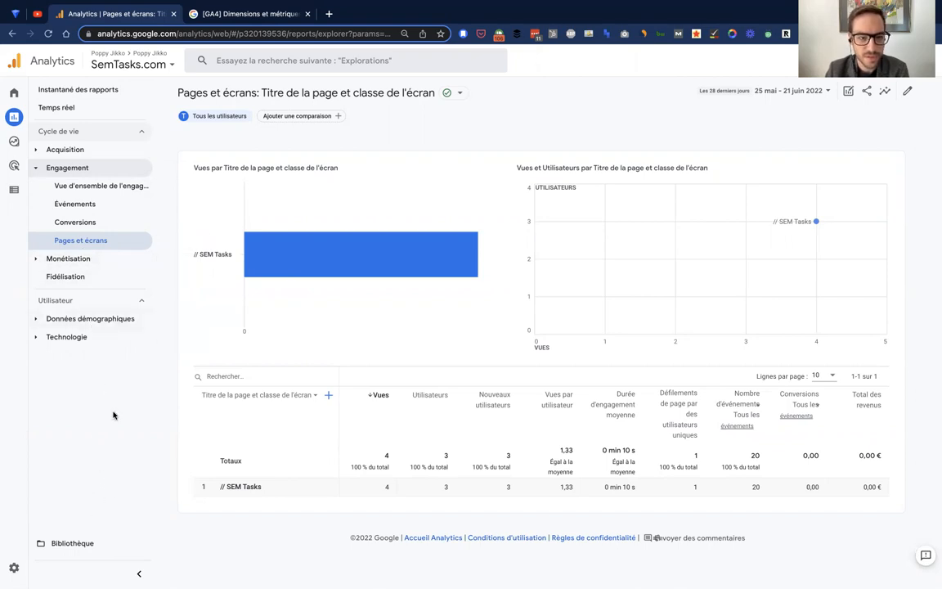
pyautogui.click(80, 551)
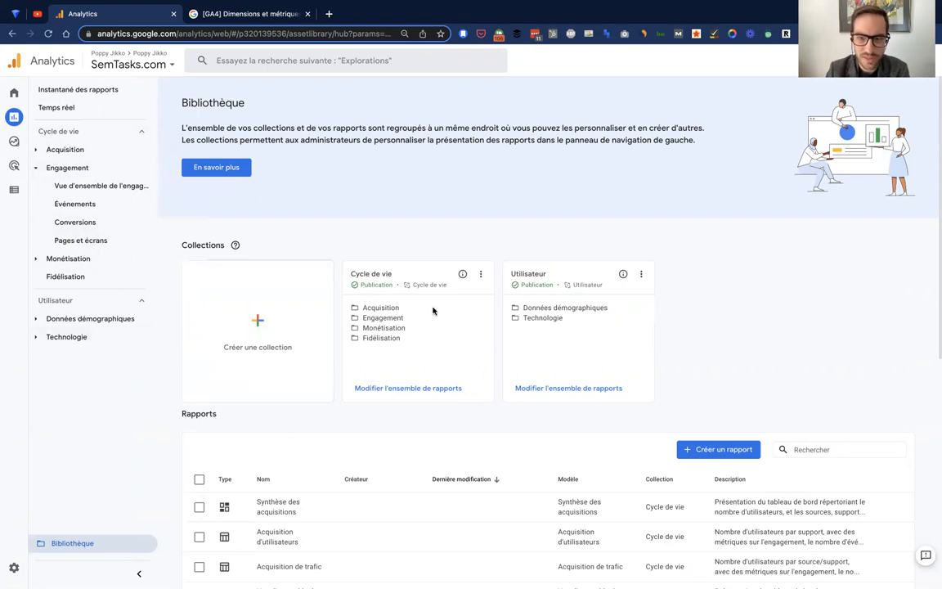
pyautogui.scroll(-3, 418, 339)
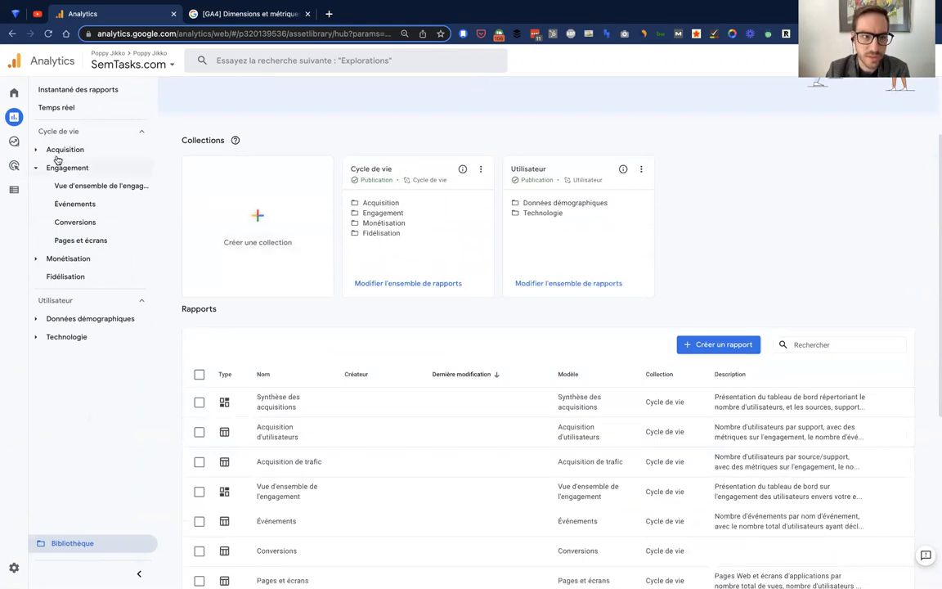
pyautogui.click(143, 132)
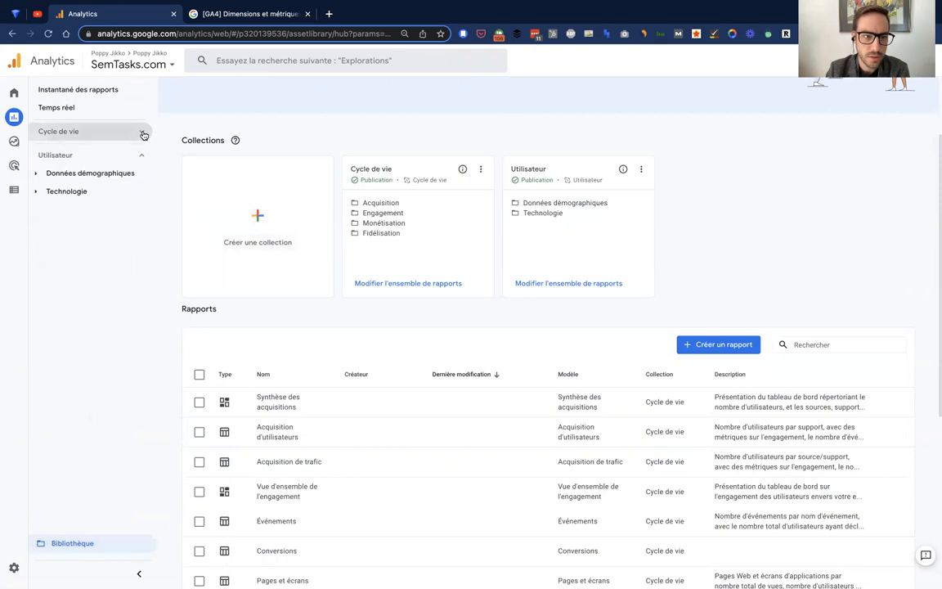
pyautogui.click(143, 134)
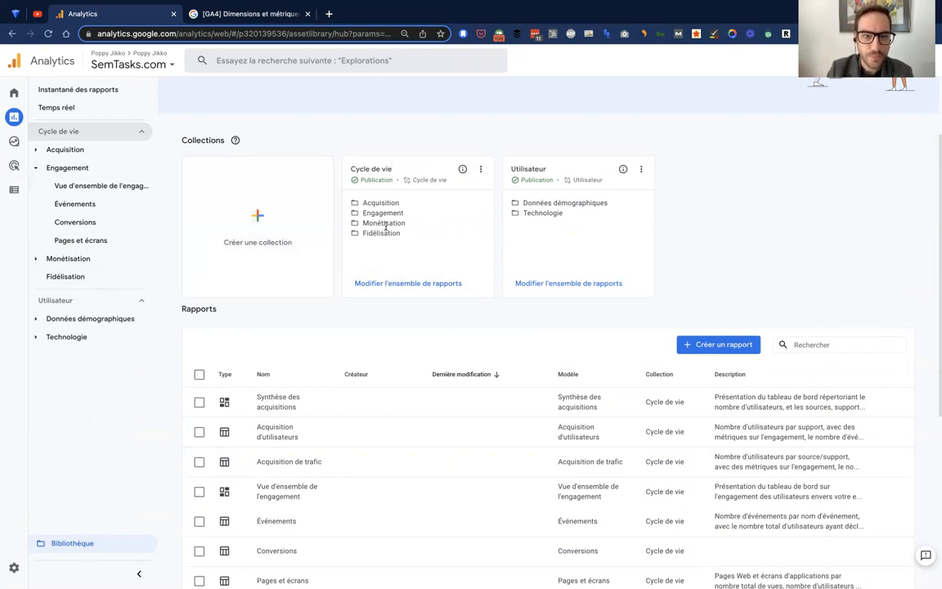
# Review the themes and the available detail and overview reports of the Cycle de vie collection, leaving it unmodified.
pyautogui.click(416, 285)
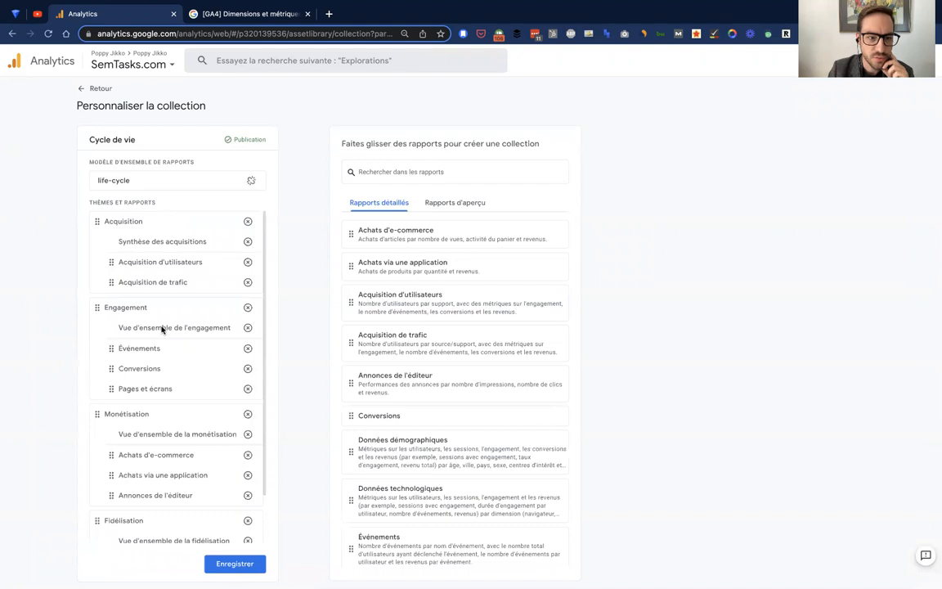
pyautogui.scroll(-1, 169, 370)
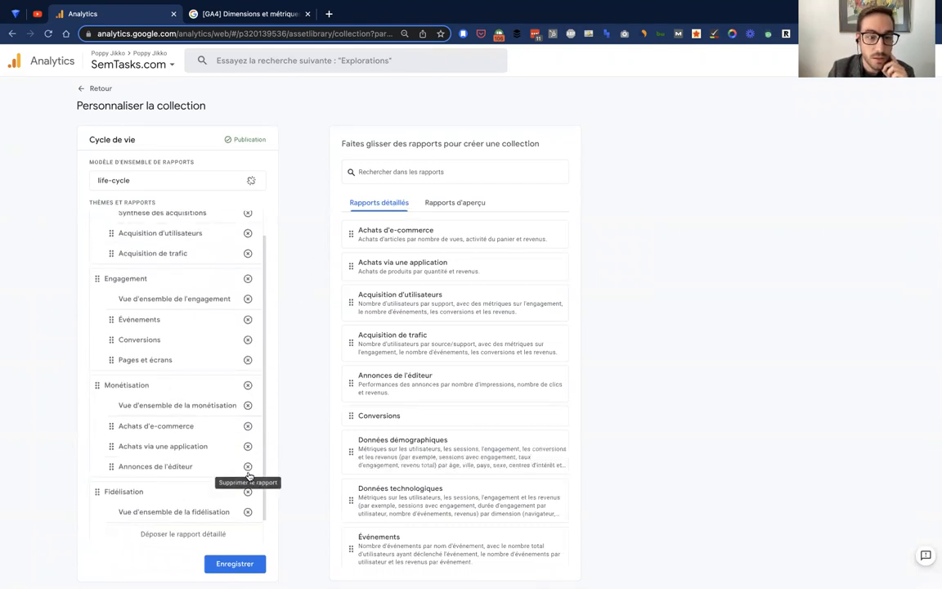
pyautogui.scroll(-1, 205, 442)
pyautogui.scroll(-2, 443, 431)
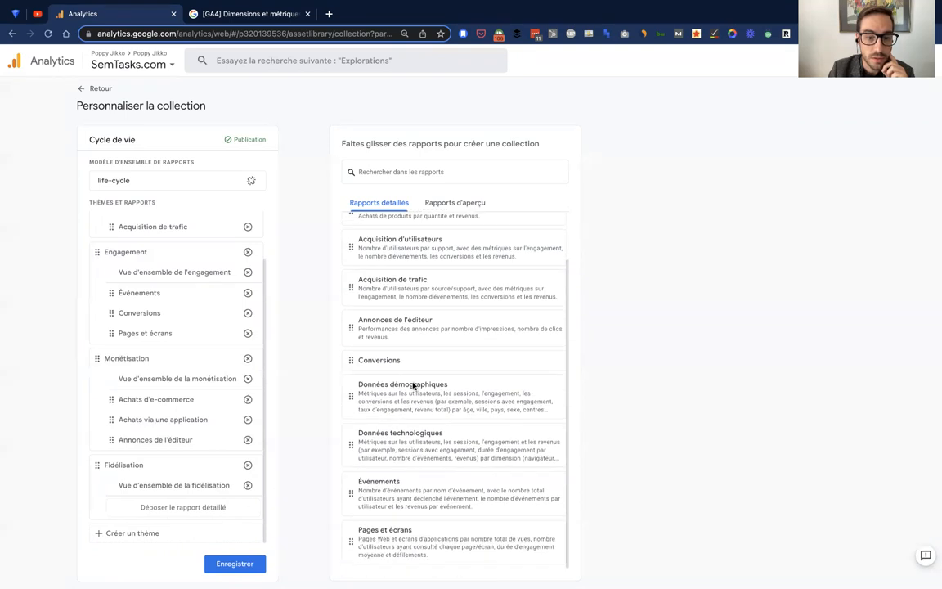
pyautogui.click(449, 205)
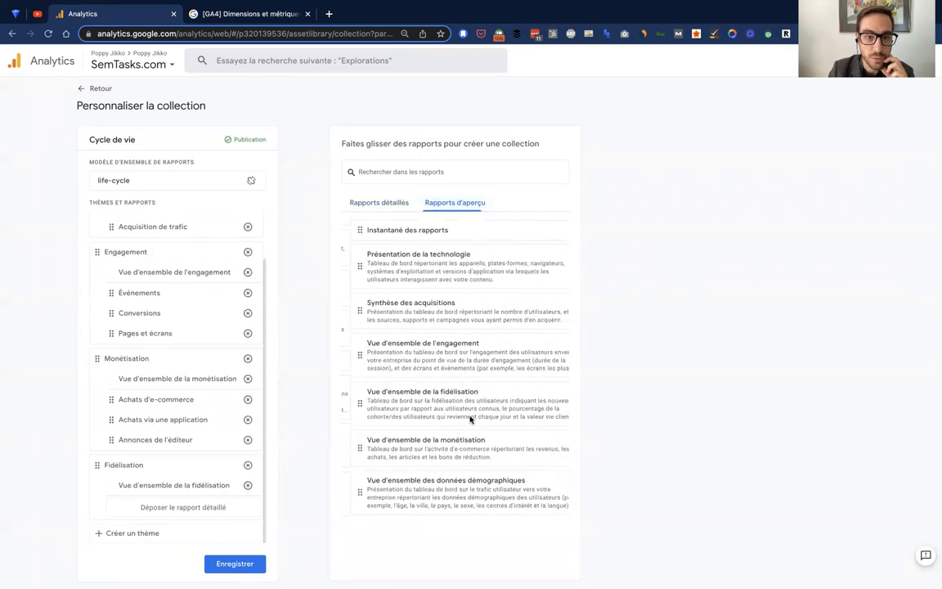
pyautogui.click(99, 88)
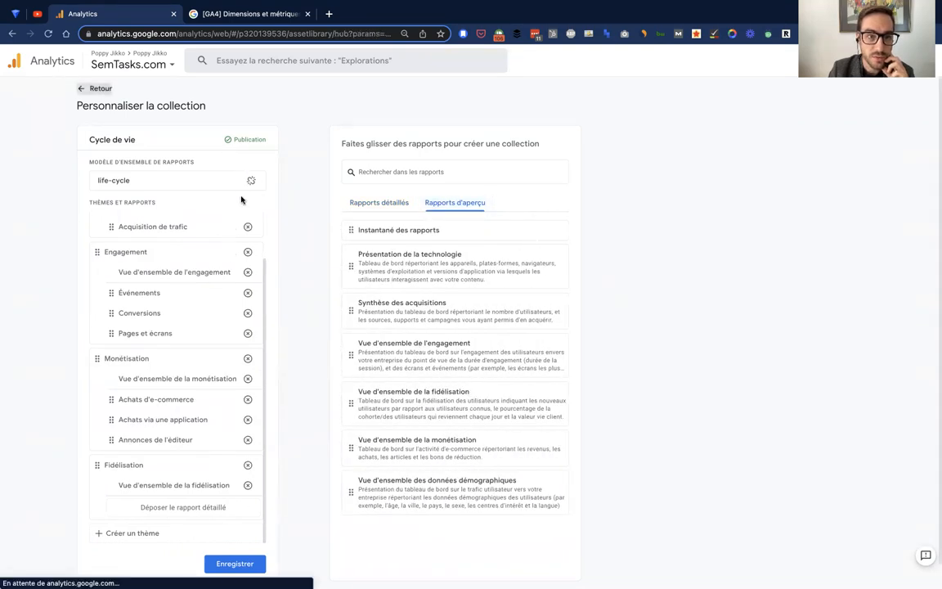
# Open the Pages et écrans report under Engagement for customization.
pyautogui.click(86, 168)
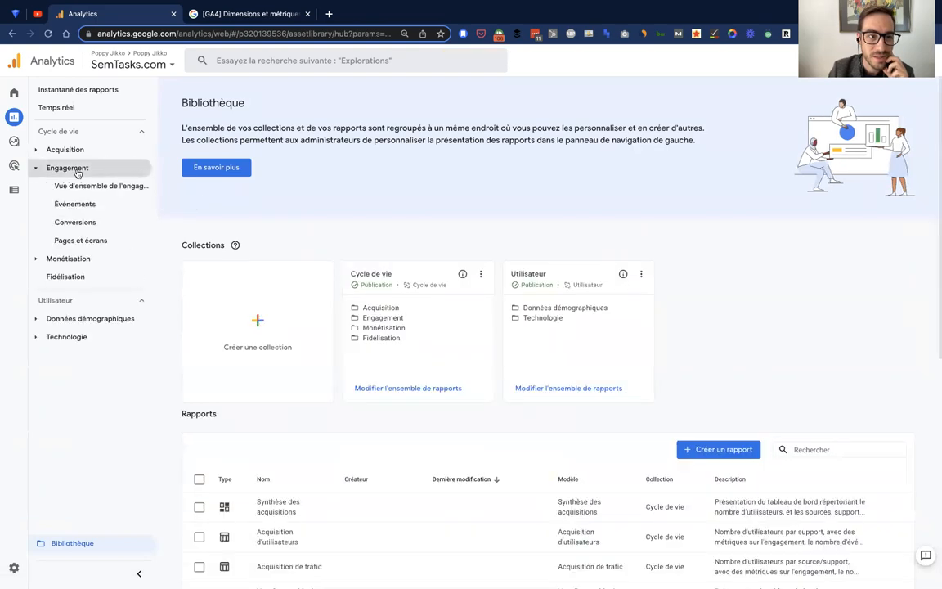
pyautogui.click(88, 241)
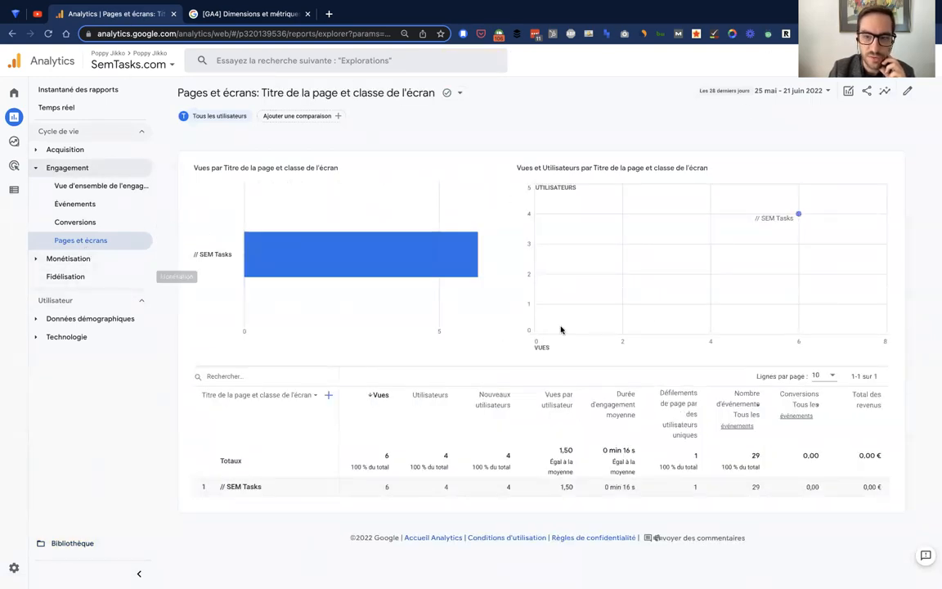
pyautogui.click(906, 91)
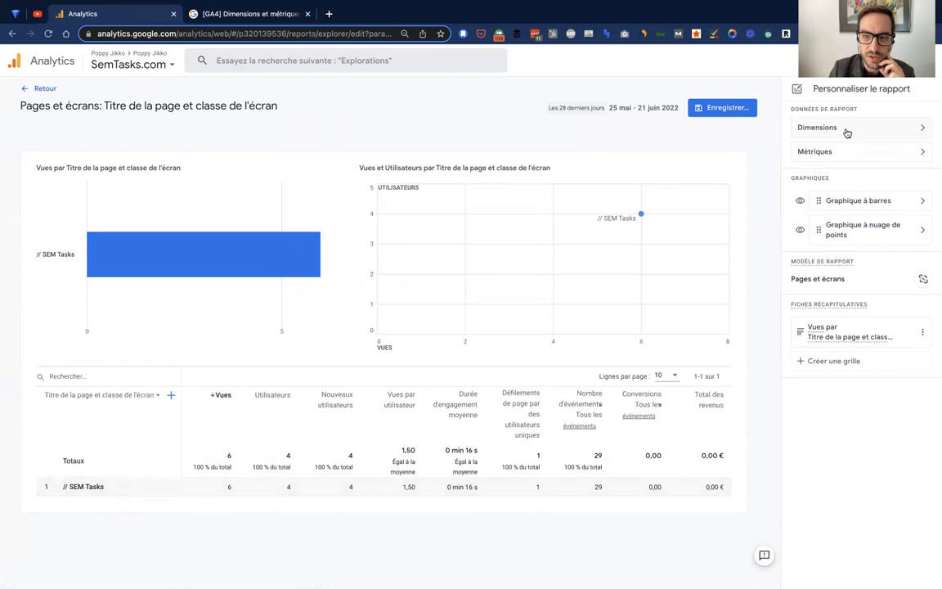
# Add the dimension "Page de destination" to the report's dimensions.
pyautogui.click(928, 132)
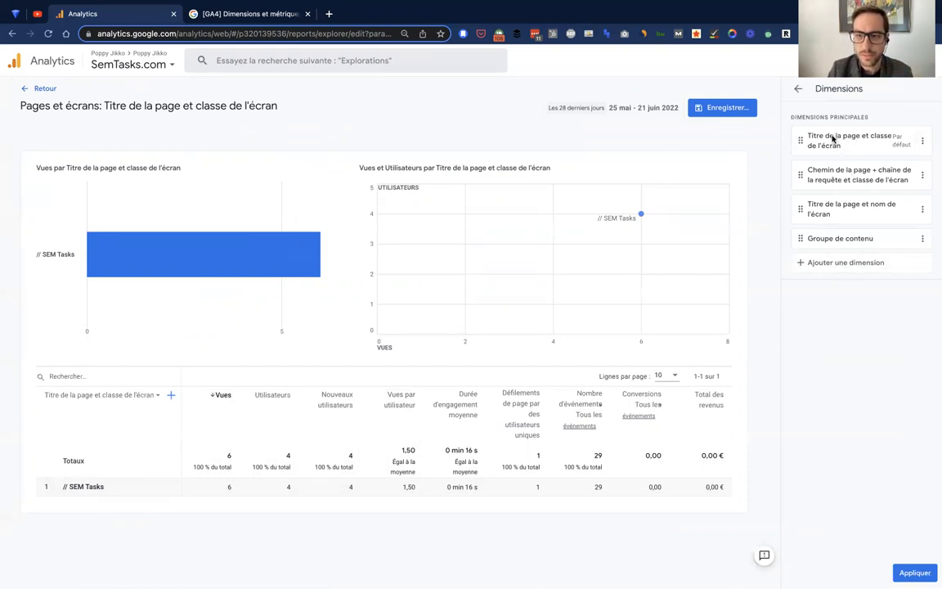
pyautogui.click(841, 262)
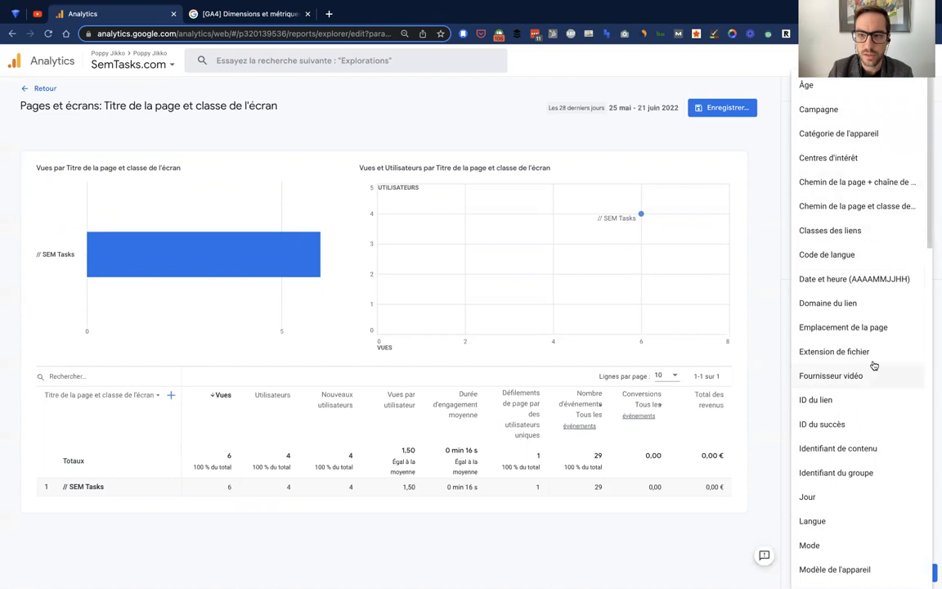
pyautogui.scroll(-10, 862, 374)
pyautogui.scroll(2, 866, 204)
pyautogui.scroll(8, 855, 234)
pyautogui.scroll(-15, 850, 327)
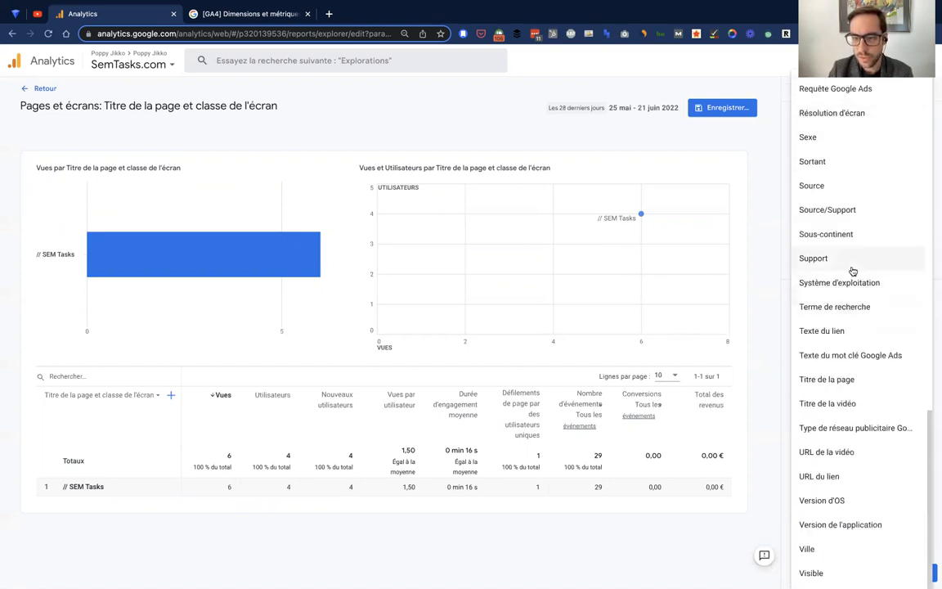
pyautogui.scroll(4, 852, 269)
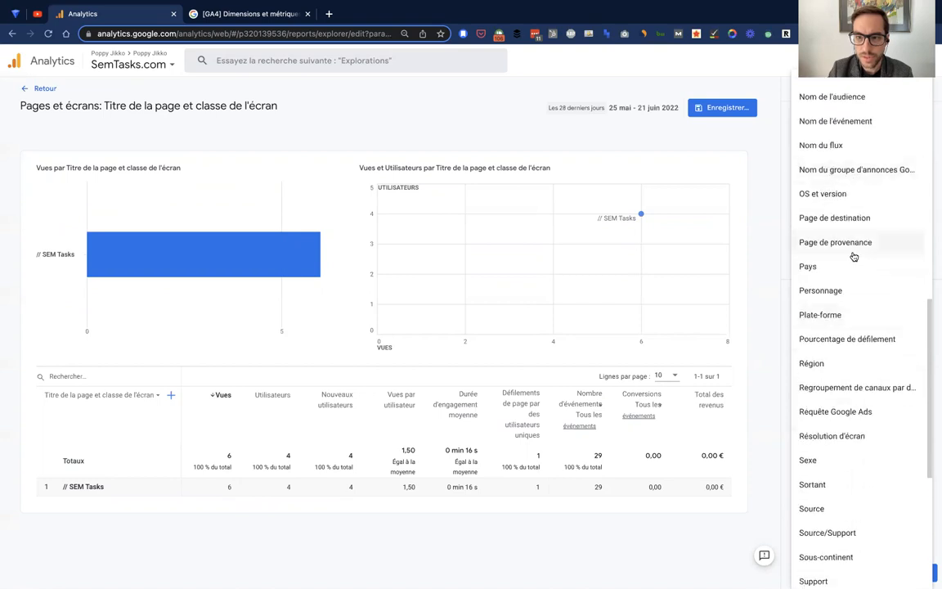
pyautogui.click(835, 218)
# Move Page de destination to the head of the dimensions and apply it as the report's default dimension.
pyautogui.moveTo(804, 263); pyautogui.dragTo(804, 135)
pyautogui.click(923, 136)
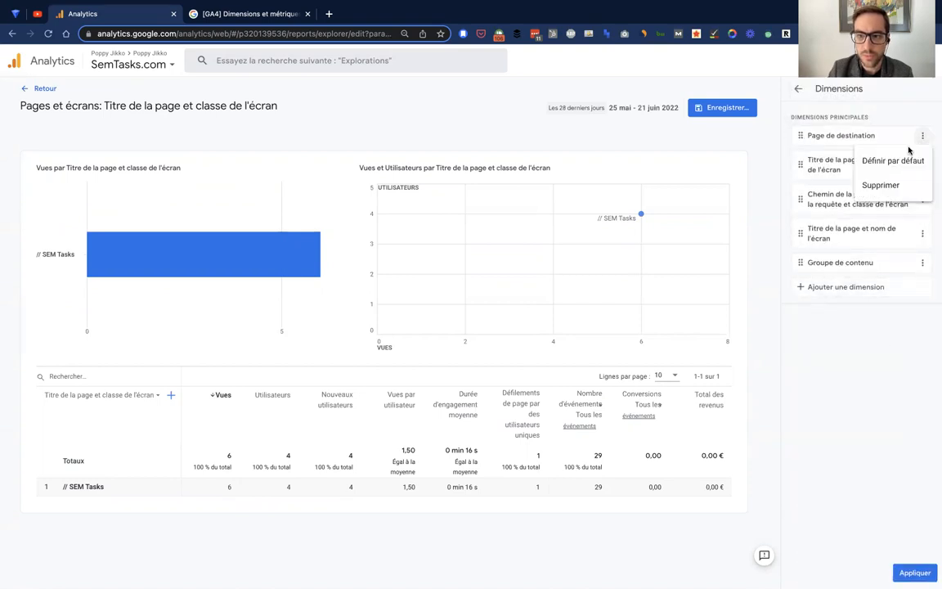
pyautogui.click(894, 160)
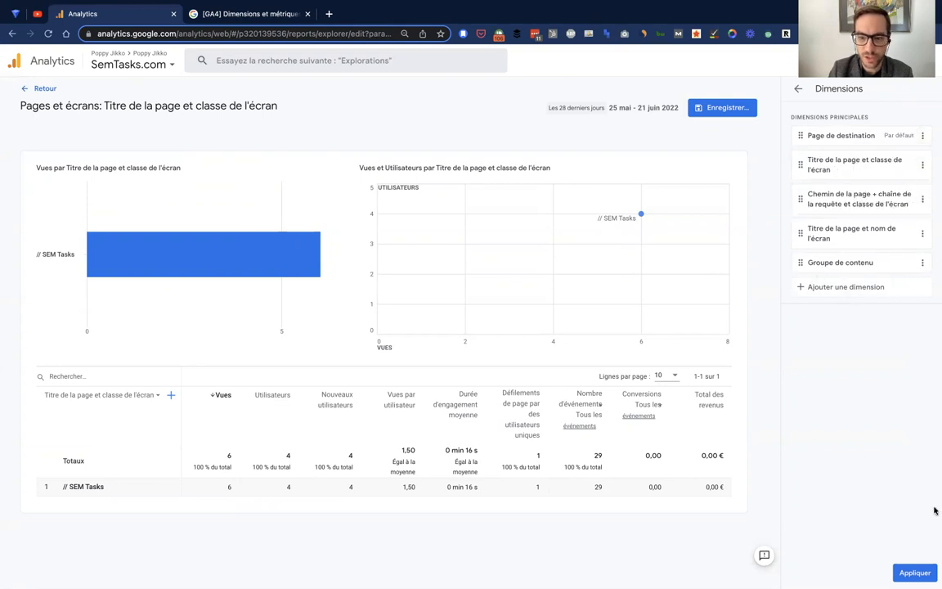
pyautogui.click(915, 573)
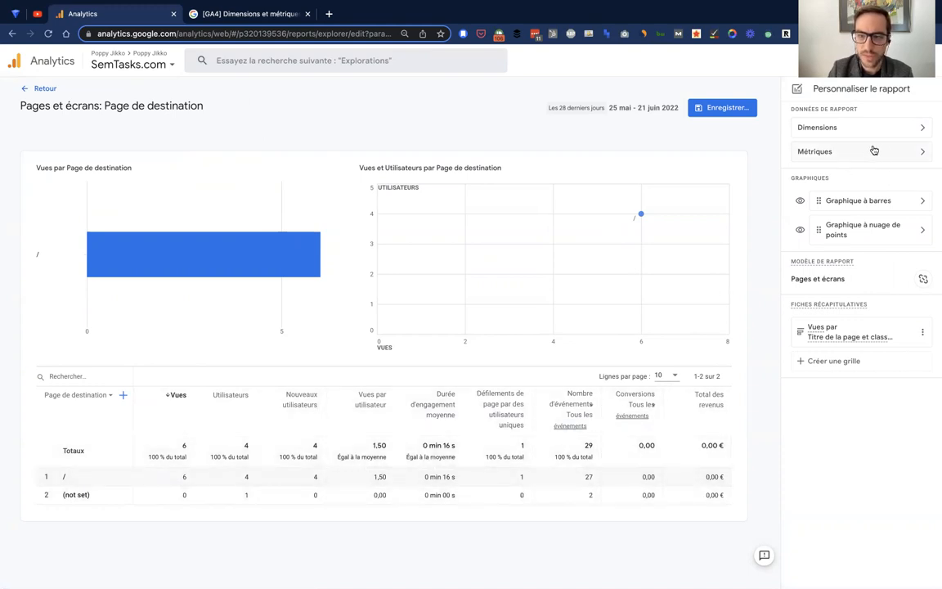
# Remove the metric "Défilements de page par des utilisateurs uniques" from the report and add "Utilisateurs connus".
pyautogui.click(921, 151)
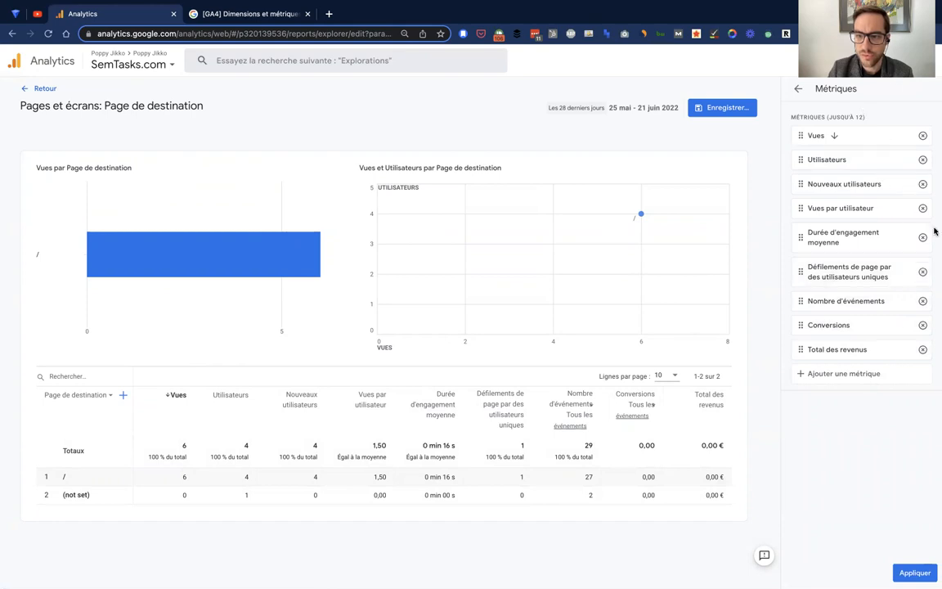
pyautogui.click(924, 271)
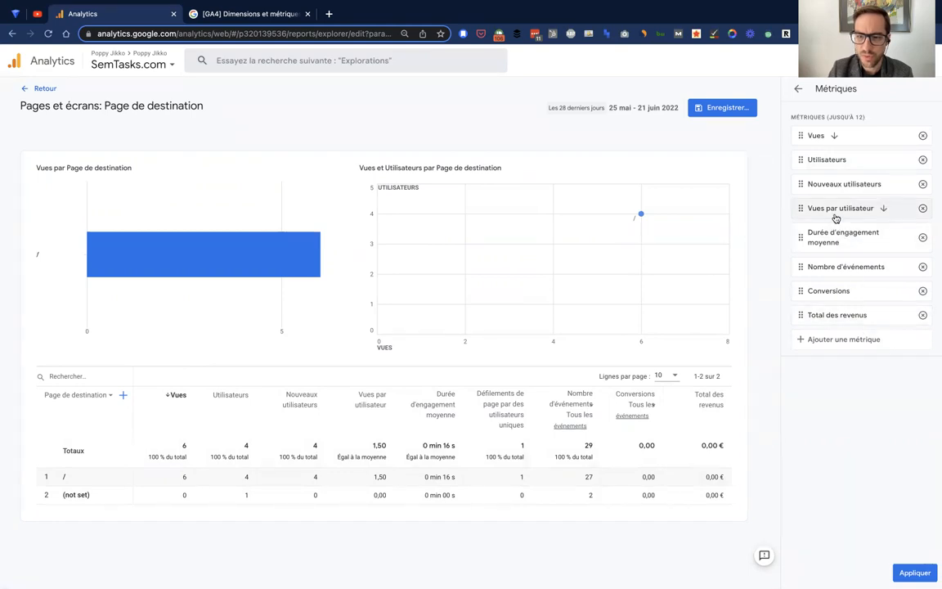
pyautogui.click(839, 342)
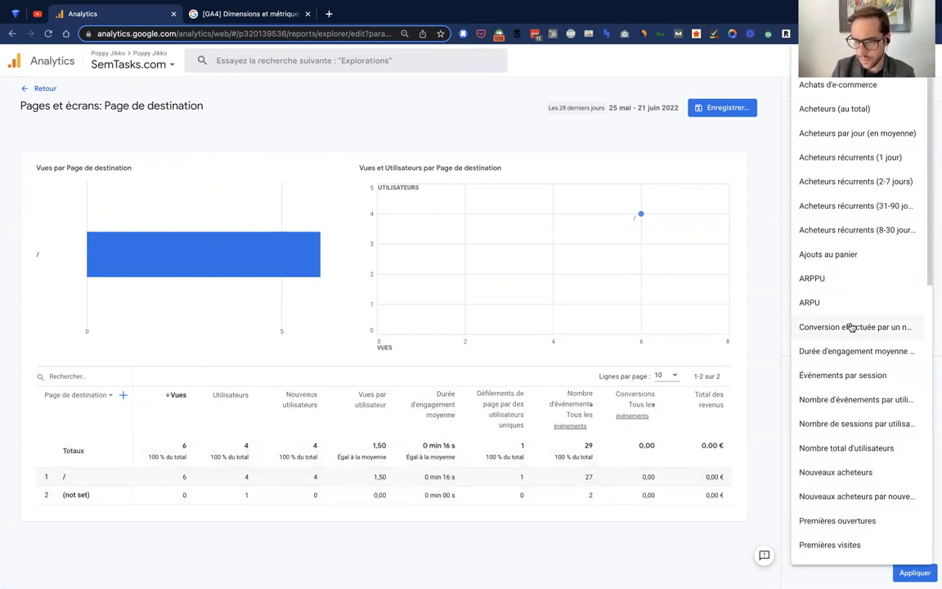
pyautogui.scroll(-10, 851, 327)
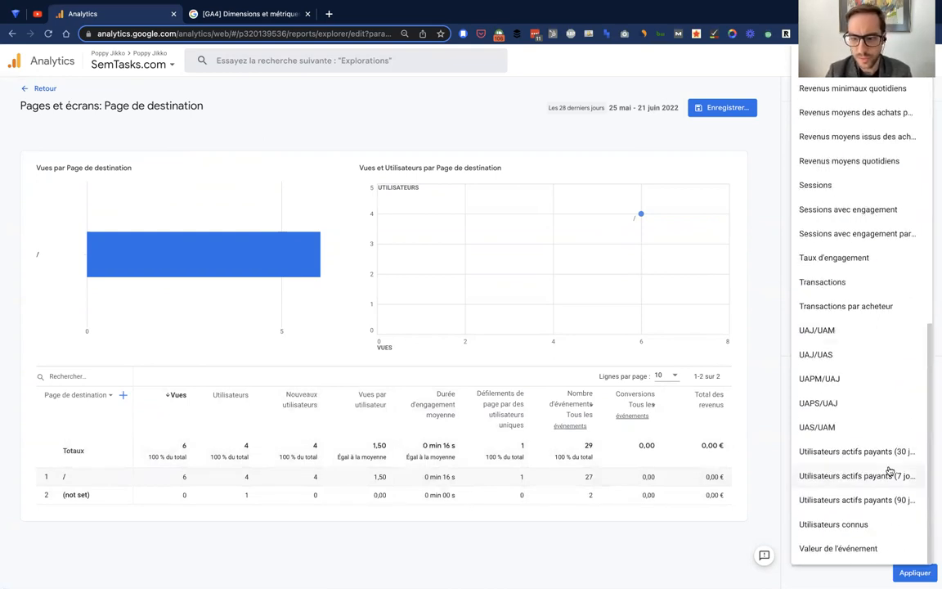
pyautogui.click(847, 525)
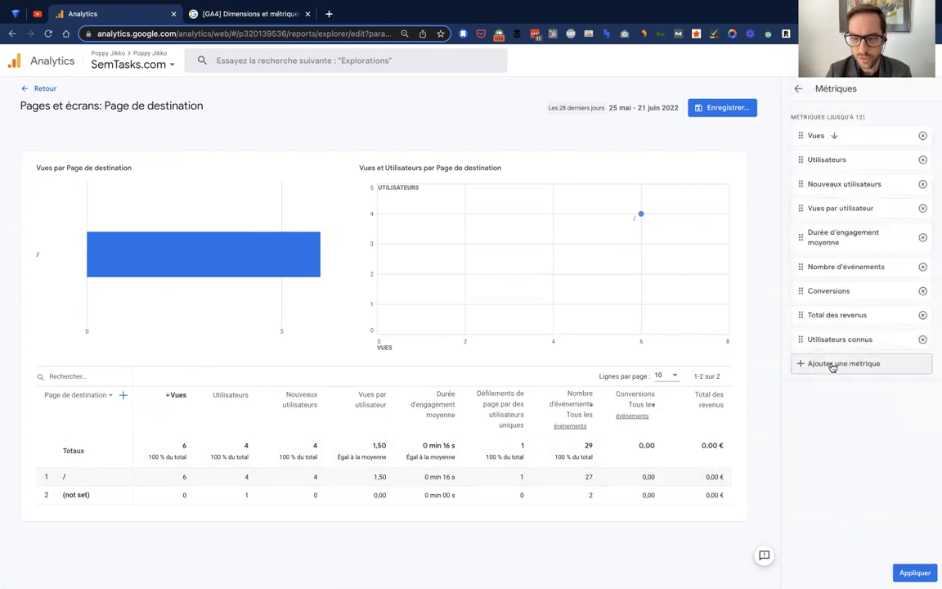
# Add the metric "Sessions avec engagement" to the report.
pyautogui.click(835, 361)
pyautogui.scroll(-2, 895, 508)
pyautogui.scroll(-10, 895, 508)
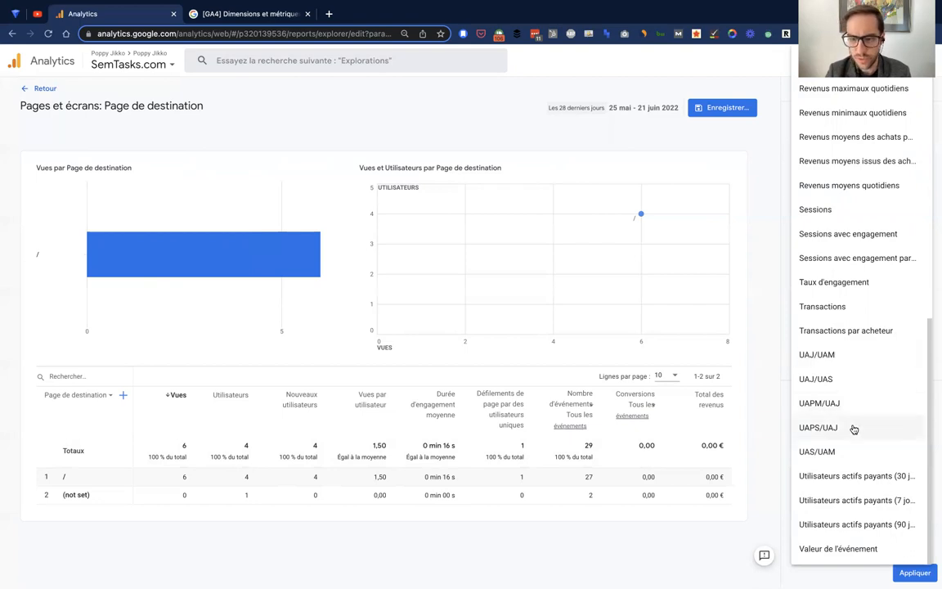
pyautogui.scroll(1, 852, 429)
pyautogui.click(870, 258)
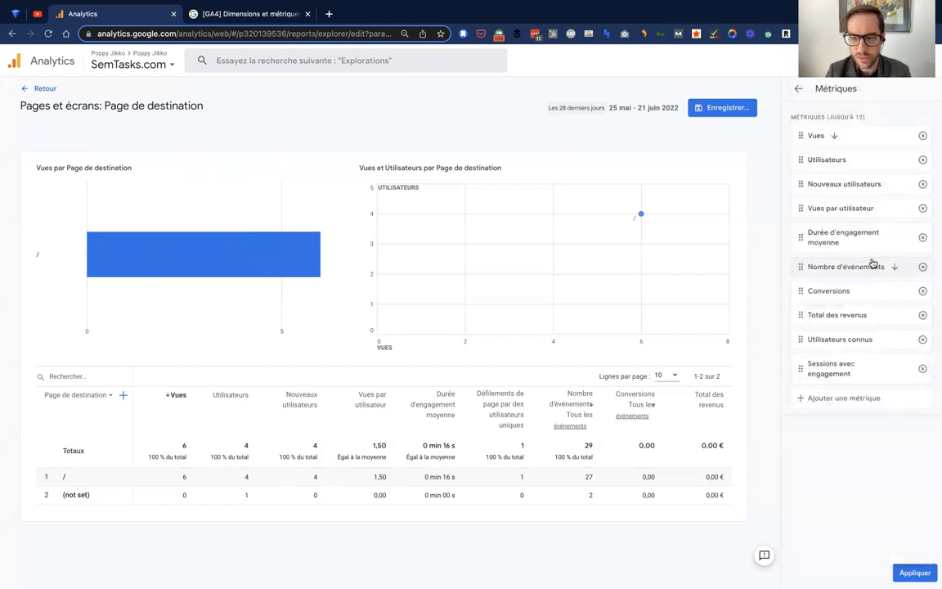
# Add the metric "Taux d'engagement" to the report.
pyautogui.click(840, 398)
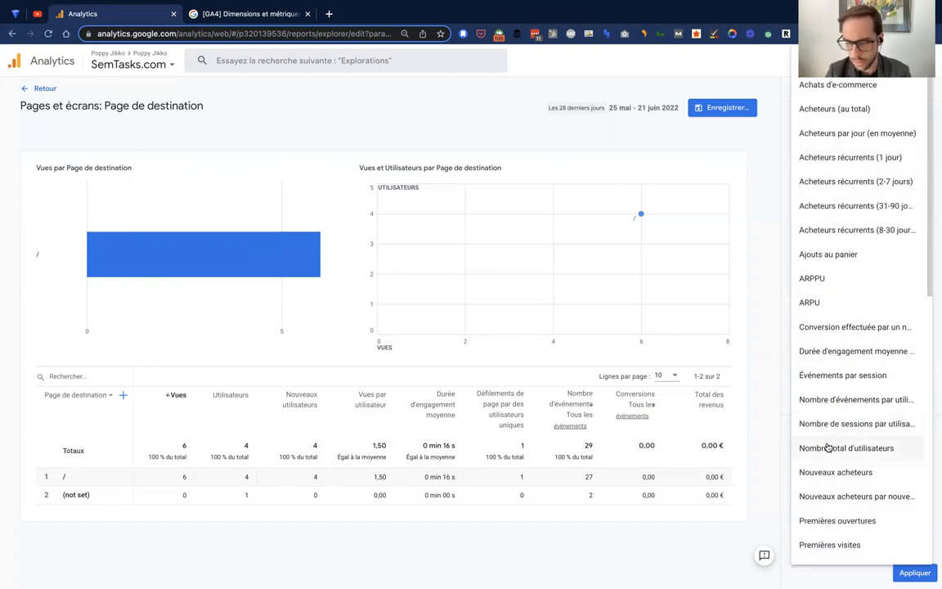
pyautogui.scroll(-8, 806, 344)
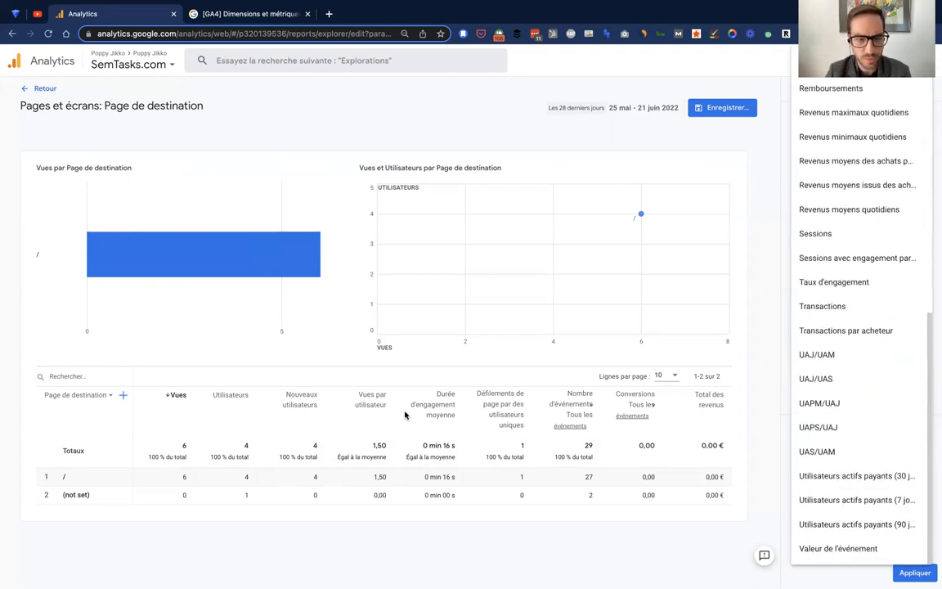
pyautogui.scroll(2, 864, 377)
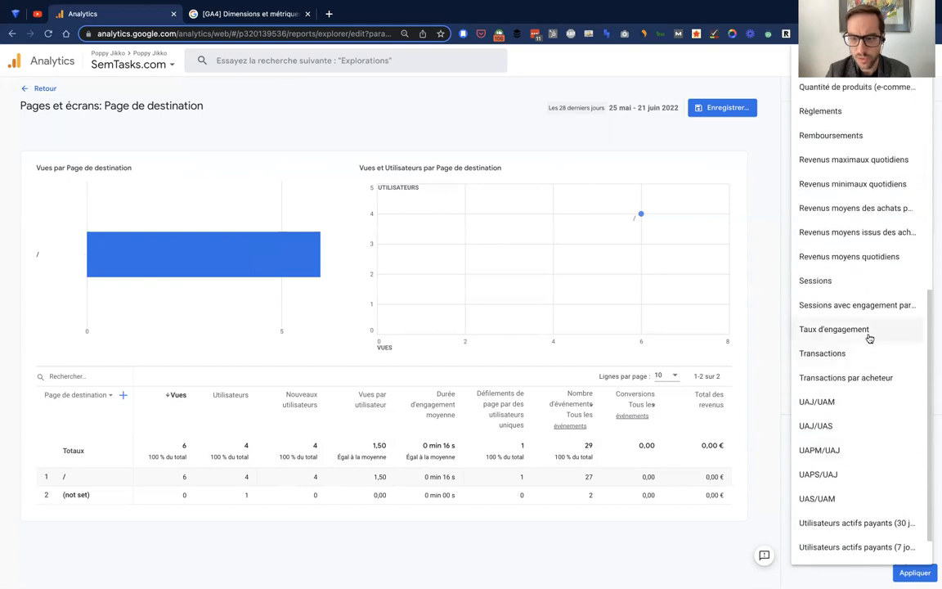
pyautogui.click(870, 330)
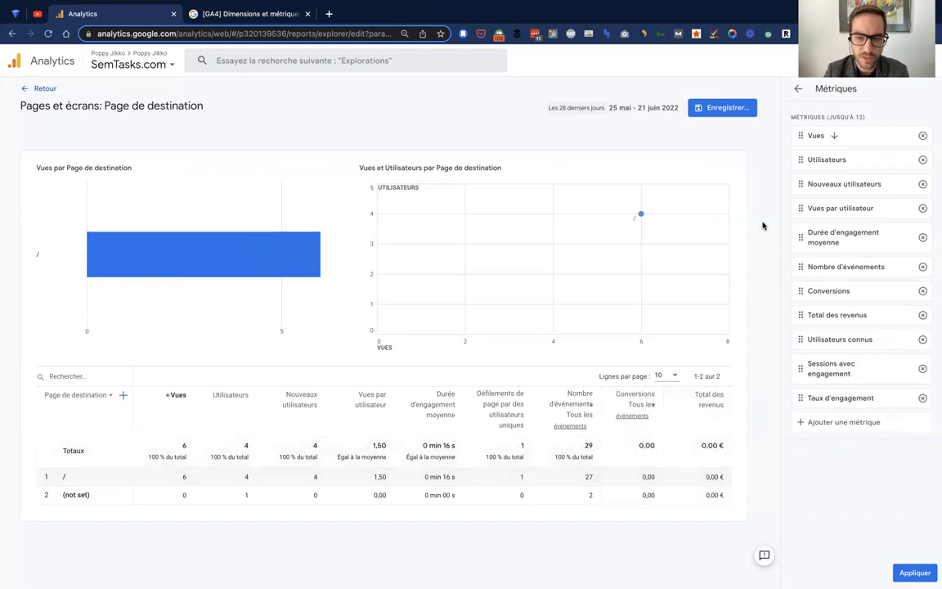
# Save the customized report as a new report named "Landing Pages".
pyautogui.click(728, 111)
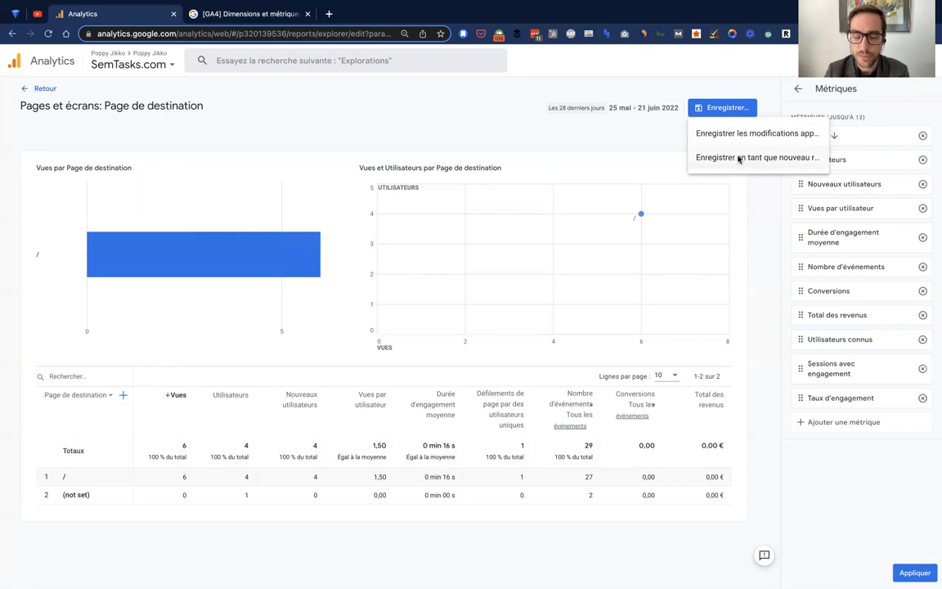
pyautogui.click(773, 158)
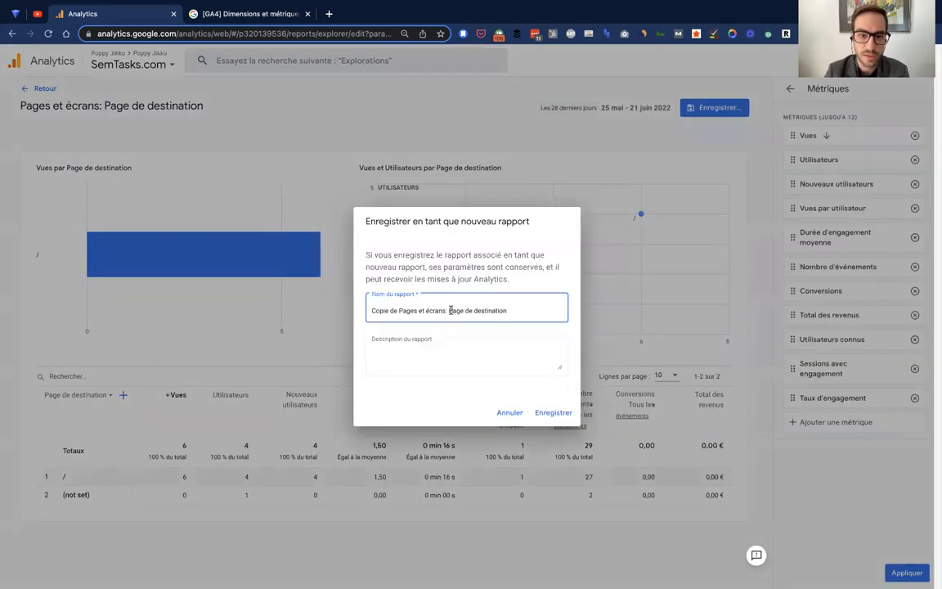
pyautogui.tripleClick(450, 311)
pyautogui.moveTo(389, 311); pyautogui.dragTo(449, 311)
pyautogui.press('BackSpace')
pyautogui.moveTo(388, 311); pyautogui.dragTo(371, 311)
pyautogui.press('BackSpace')
pyautogui.hotkey('ctrl', 'a')
pyautogui.write('L')
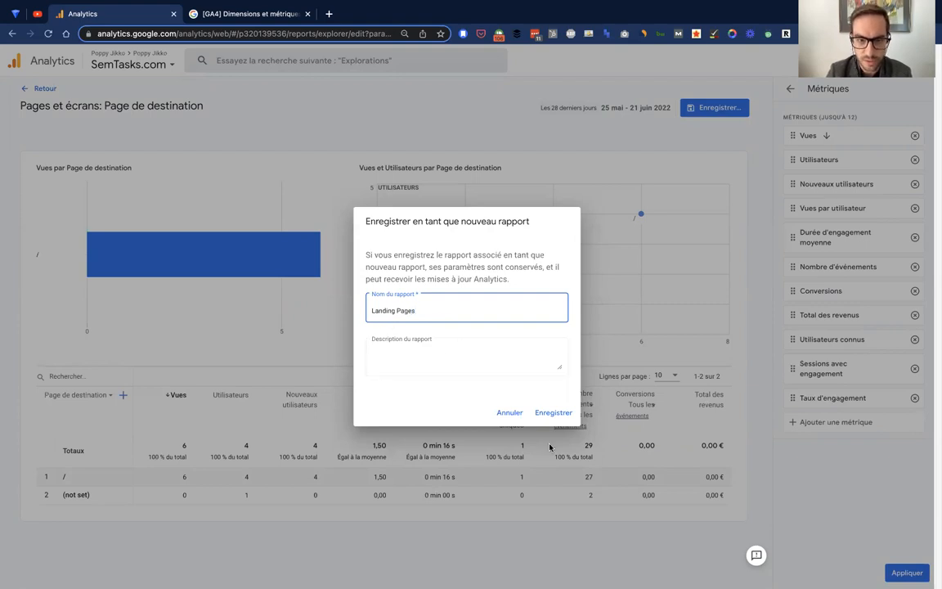
pyautogui.click(553, 413)
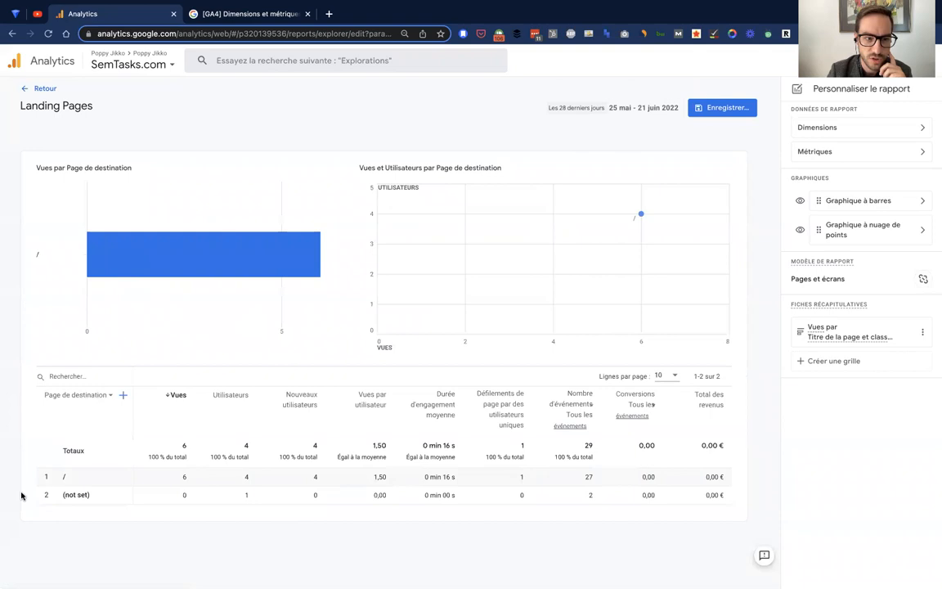
# Review the dimensions selectable in the Landing Pages table and leave the report editor.
pyautogui.click(103, 396)
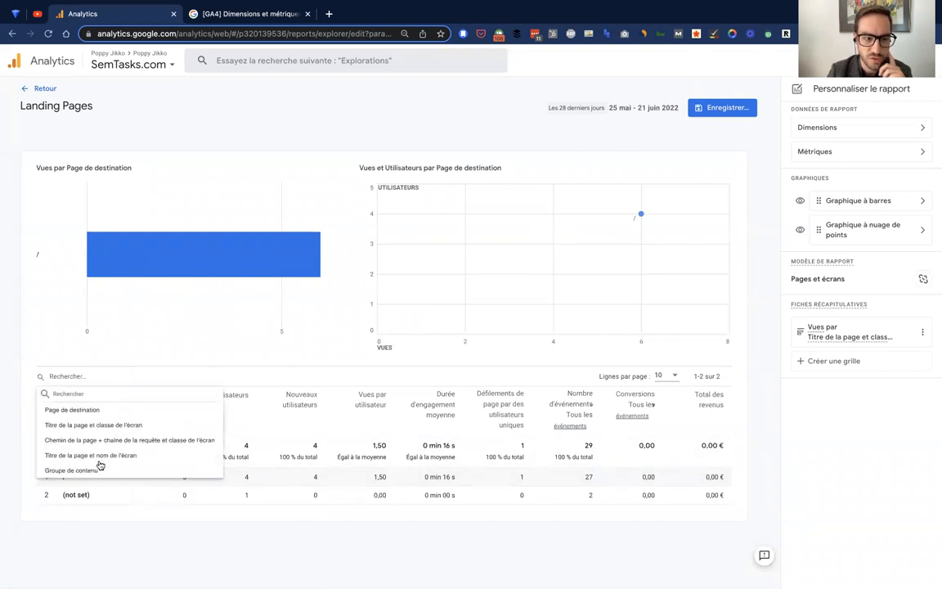
pyautogui.click(99, 556)
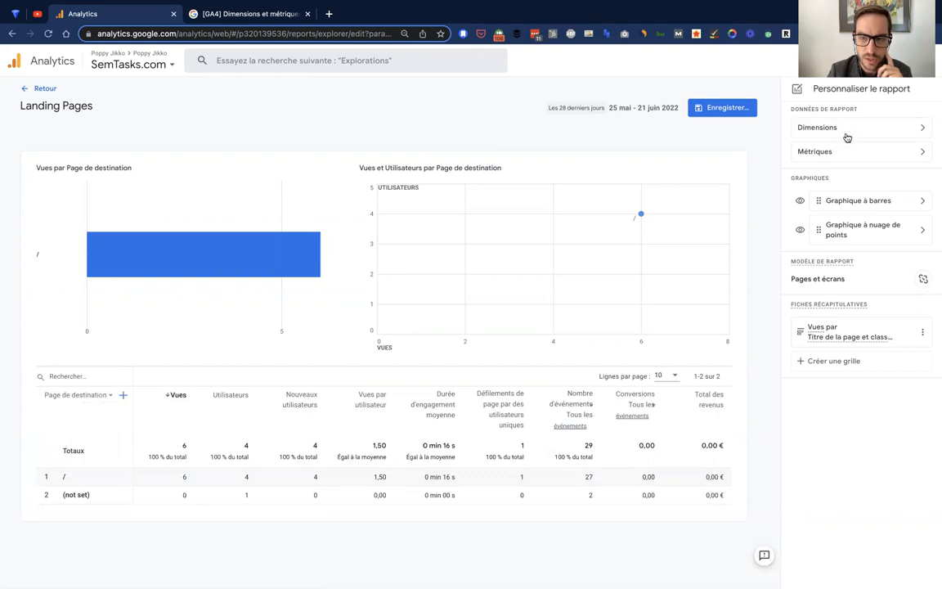
pyautogui.click(31, 88)
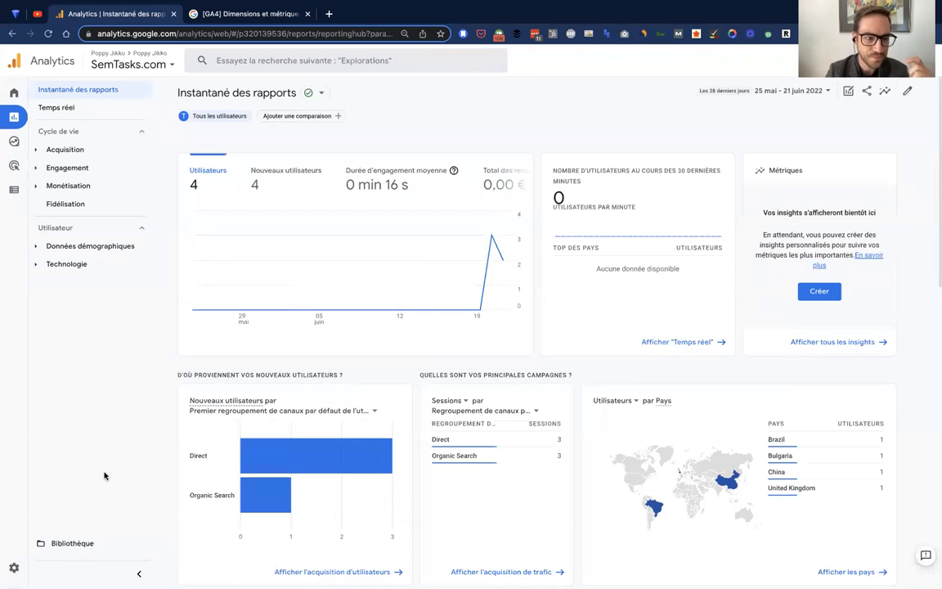
# Open the "Cycle de vie" collection from the report library for editing.
pyautogui.click(95, 540)
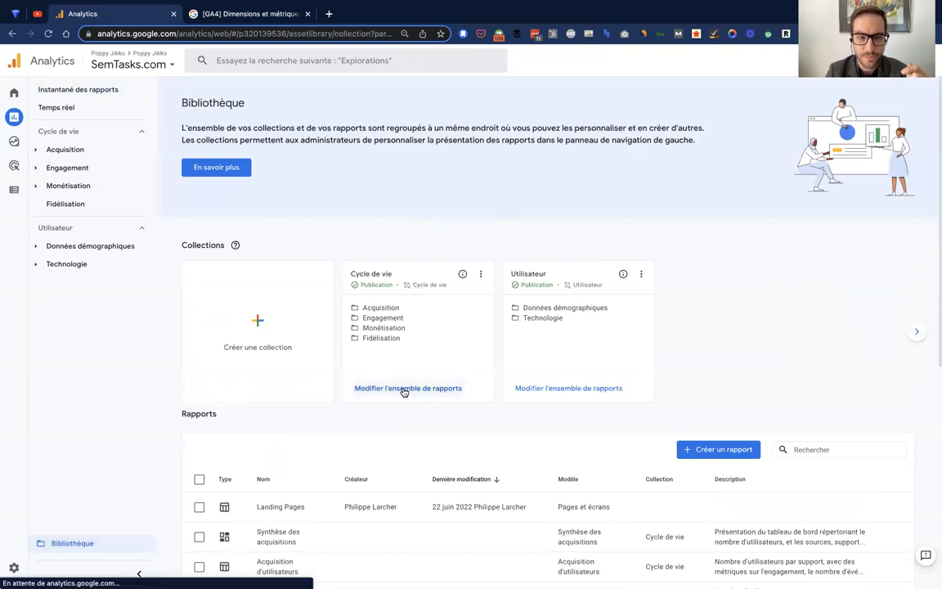
pyautogui.click(404, 389)
pyautogui.click(422, 172)
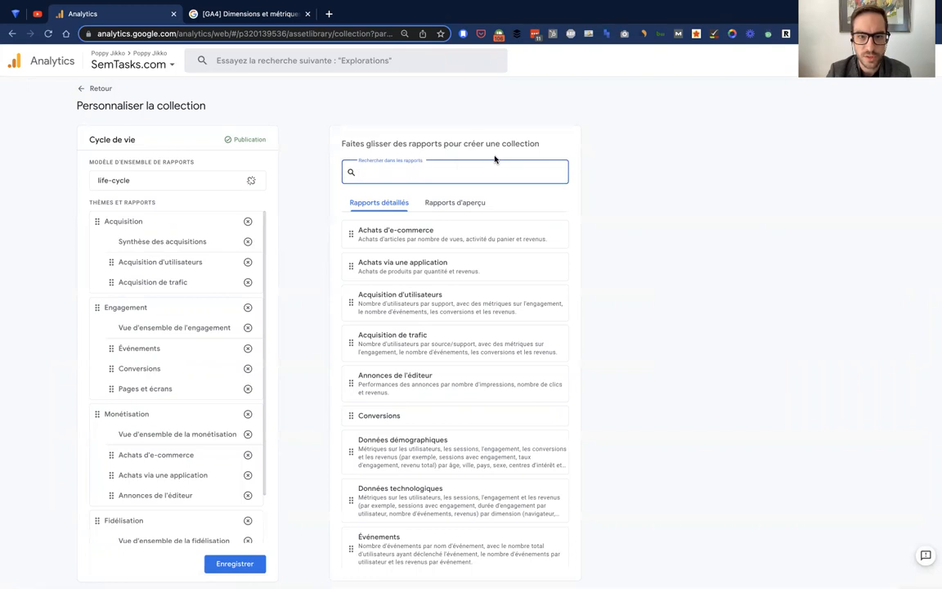
# Add the Landing Pages report to the Engagement theme below "Pages et écrans" and save the changes to the current collection.
pyautogui.scroll(-2, 489, 393)
pyautogui.scroll(2, 489, 395)
pyautogui.scroll(-2, 482, 414)
pyautogui.click(387, 555)
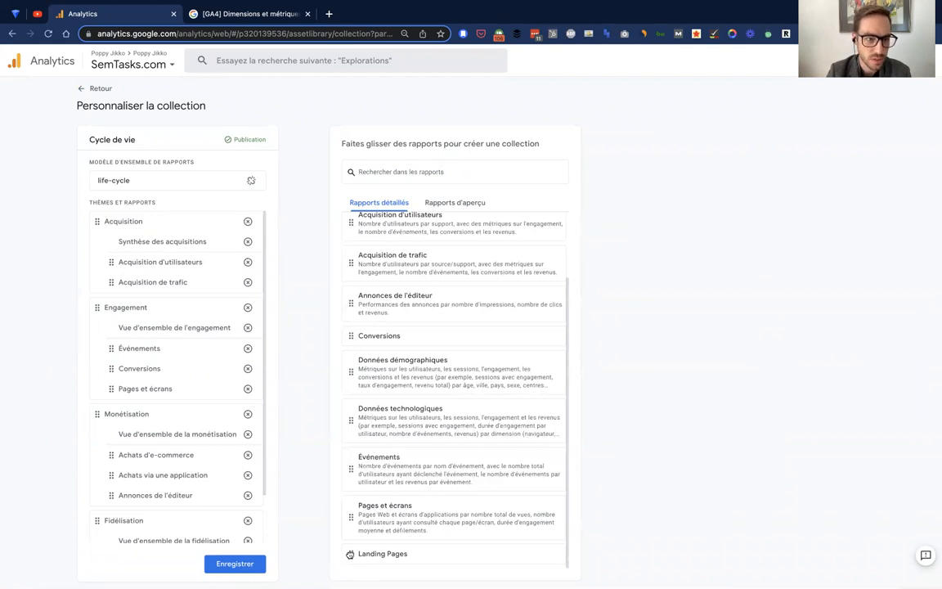
pyautogui.scroll(-2, 161, 345)
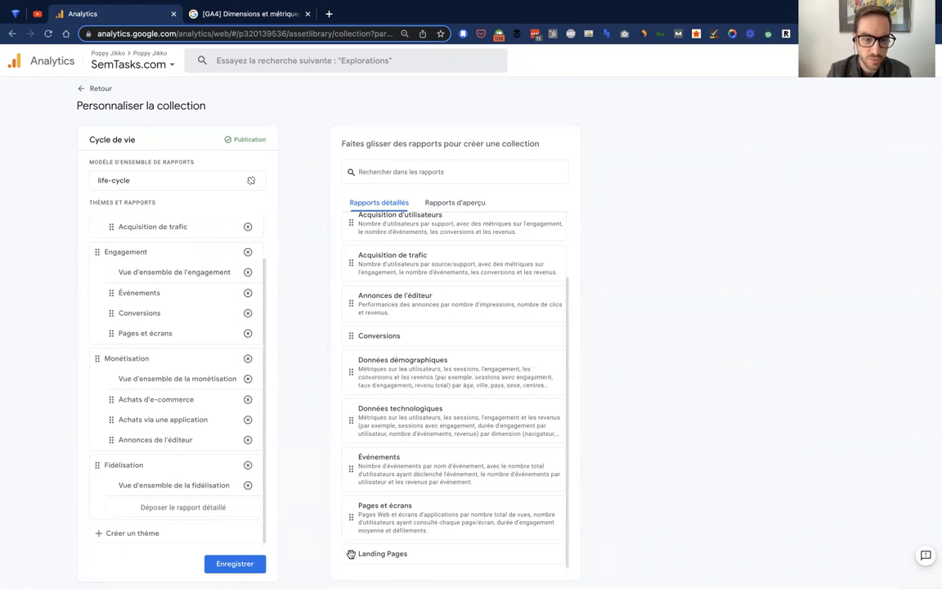
pyautogui.moveTo(351, 554); pyautogui.dragTo(153, 353)
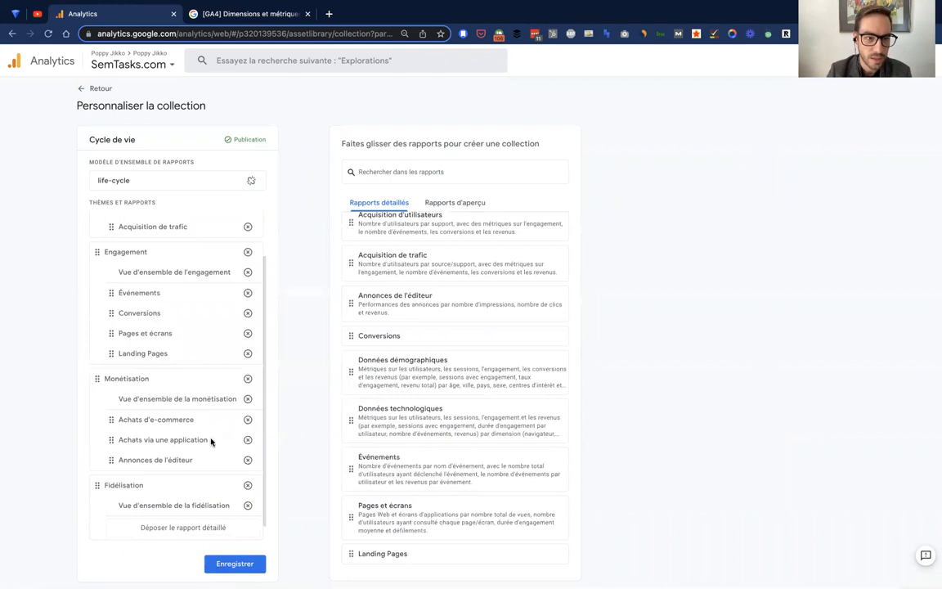
pyautogui.click(235, 563)
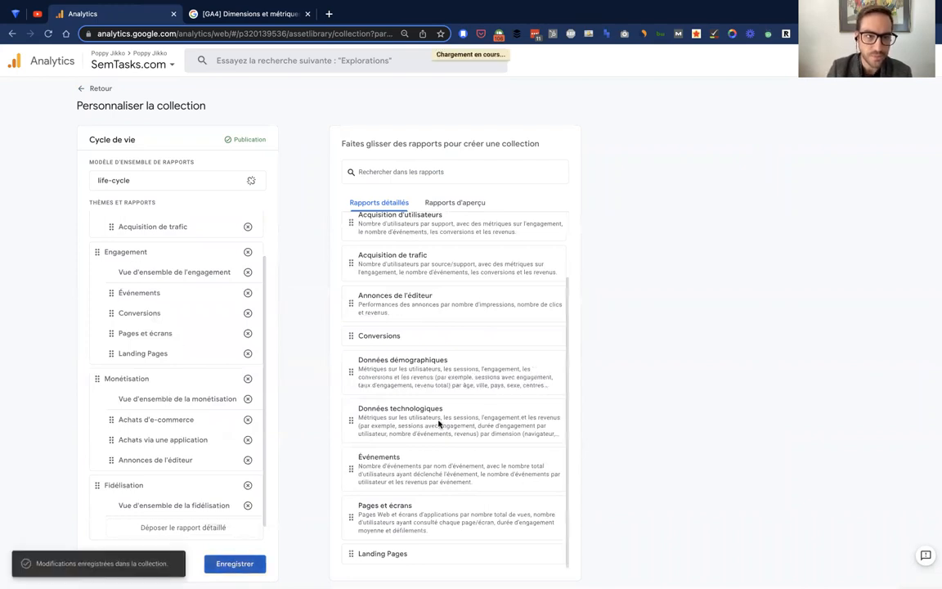
# Leave the collection editor and open the Landing Pages report from the Engagement section.
pyautogui.click(99, 88)
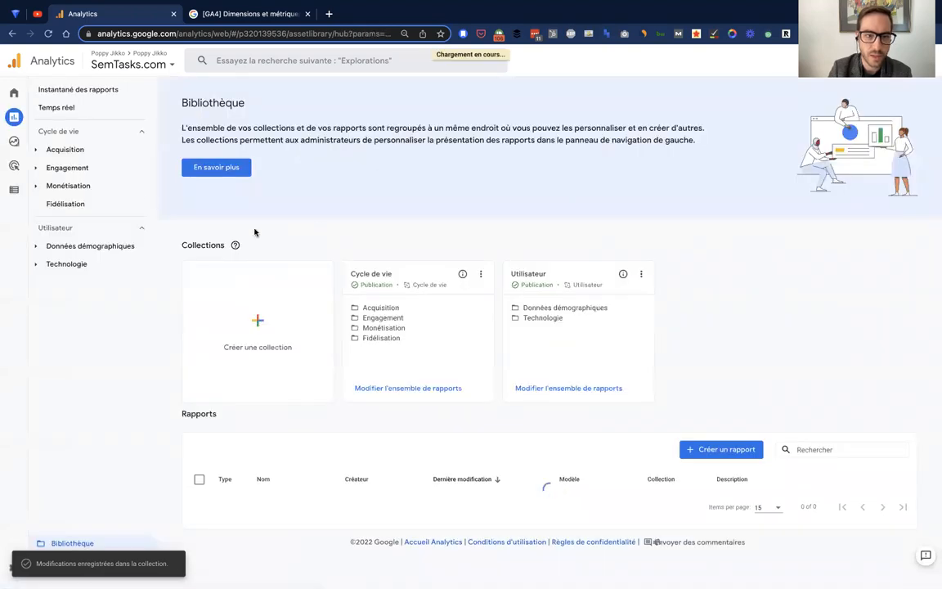
pyautogui.click(72, 168)
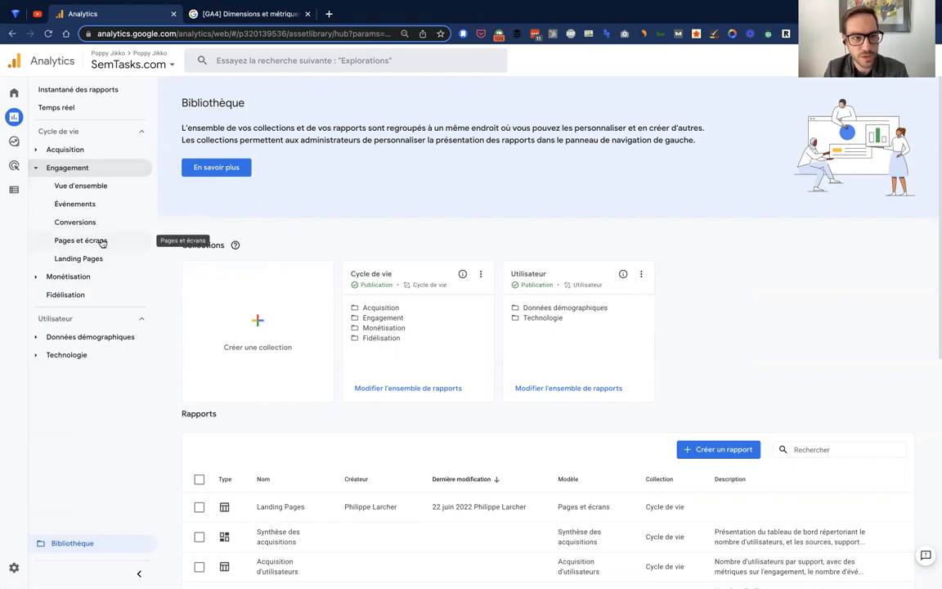
pyautogui.click(72, 260)
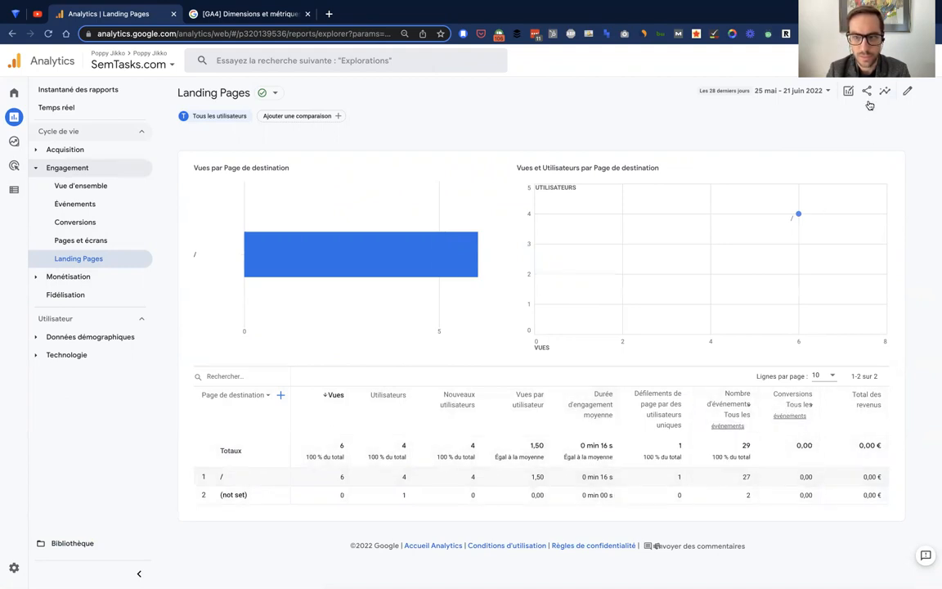
# Edit the Landing Pages report to add the metric "Taux d'engagement" and apply it.
pyautogui.click(907, 90)
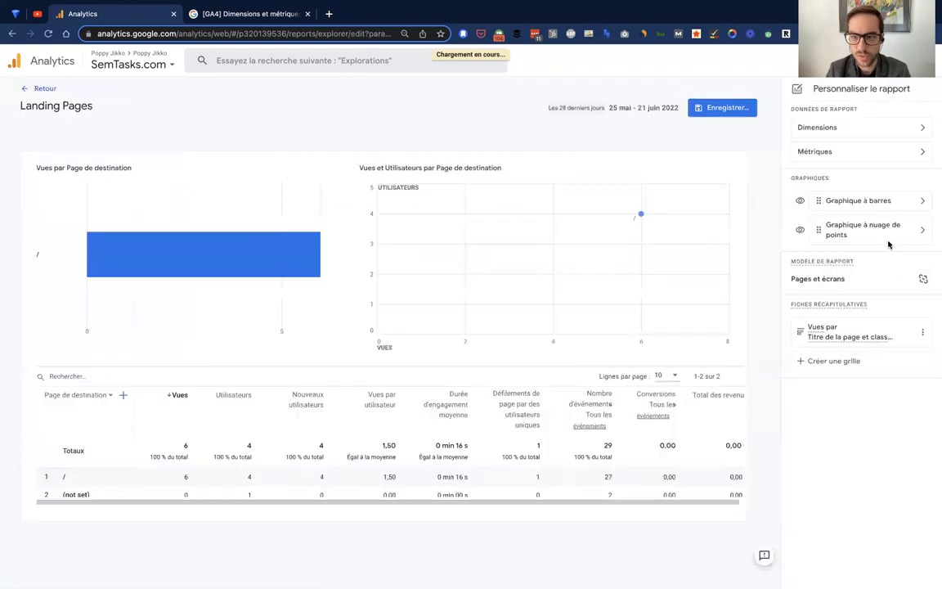
pyautogui.click(918, 152)
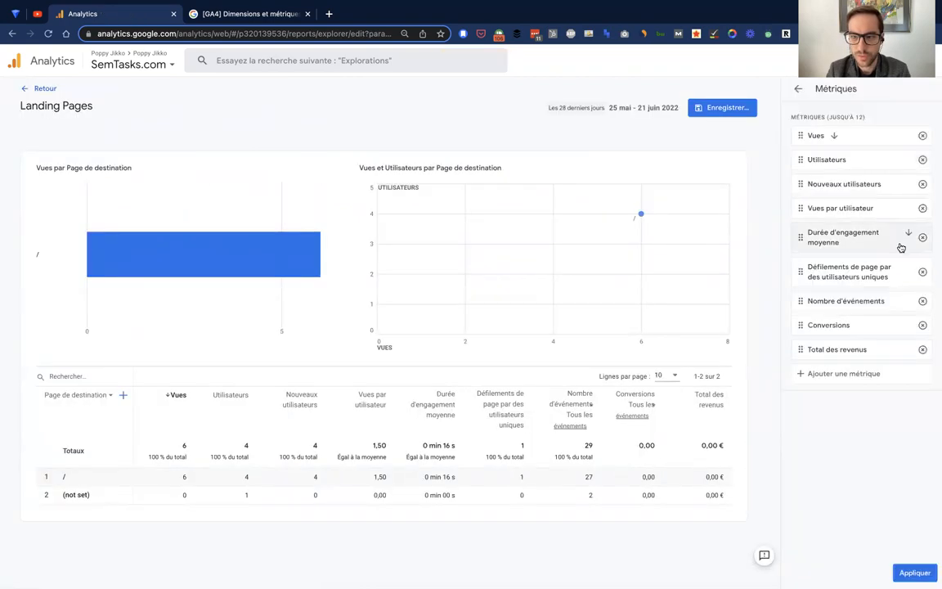
pyautogui.click(847, 374)
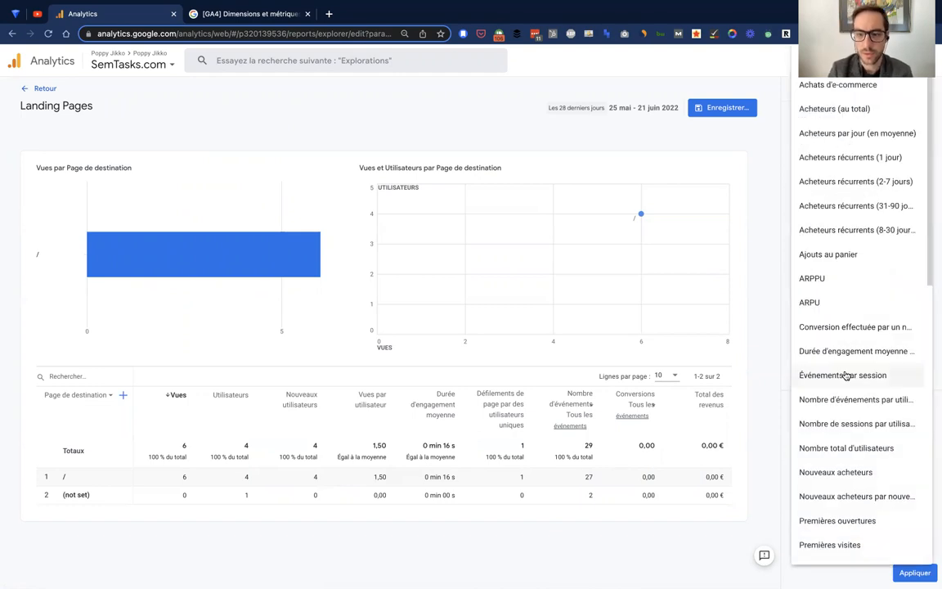
pyautogui.scroll(-7, 846, 375)
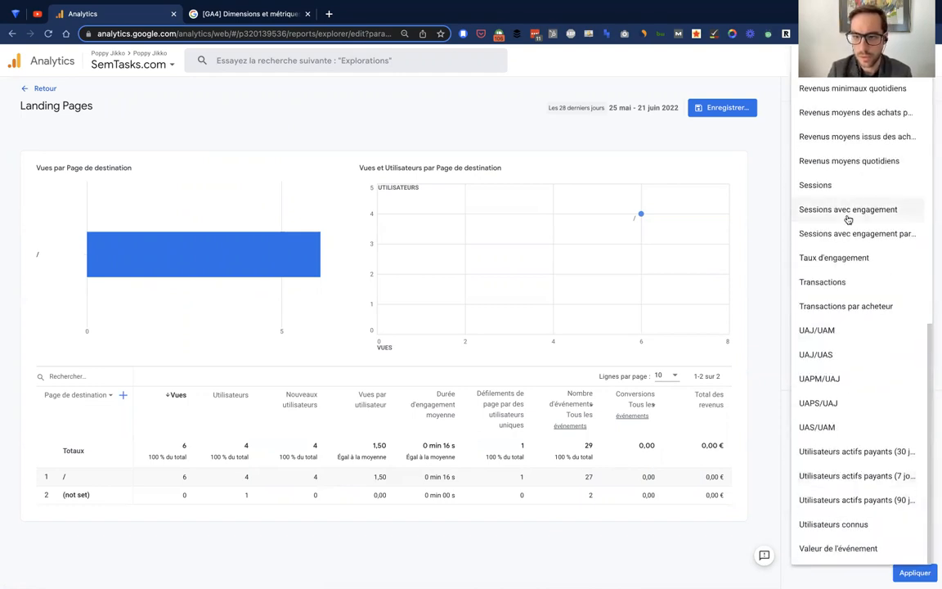
pyautogui.click(859, 261)
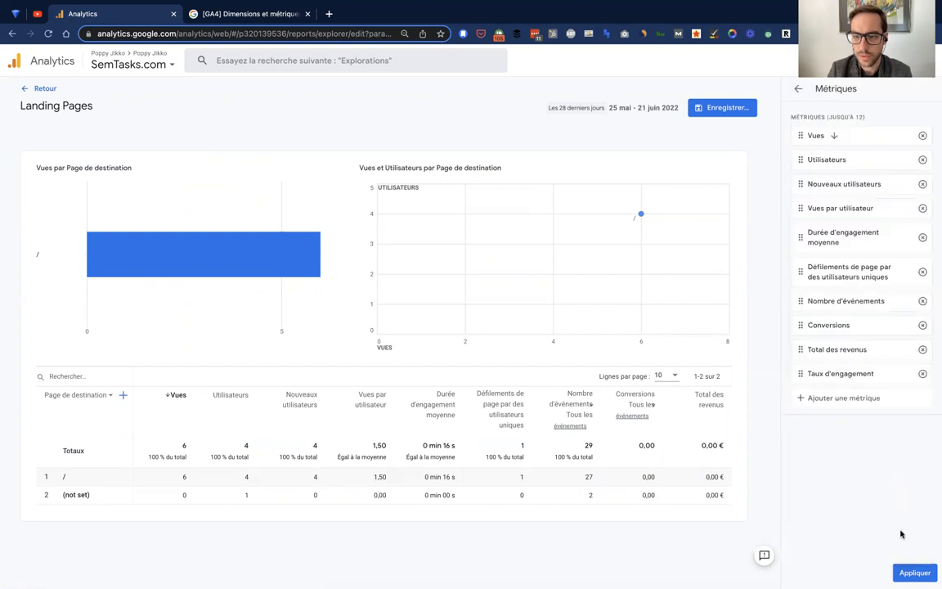
pyautogui.click(909, 570)
# Save the modifications to the current Landing Pages report and leave the report editor.
pyautogui.click(748, 112)
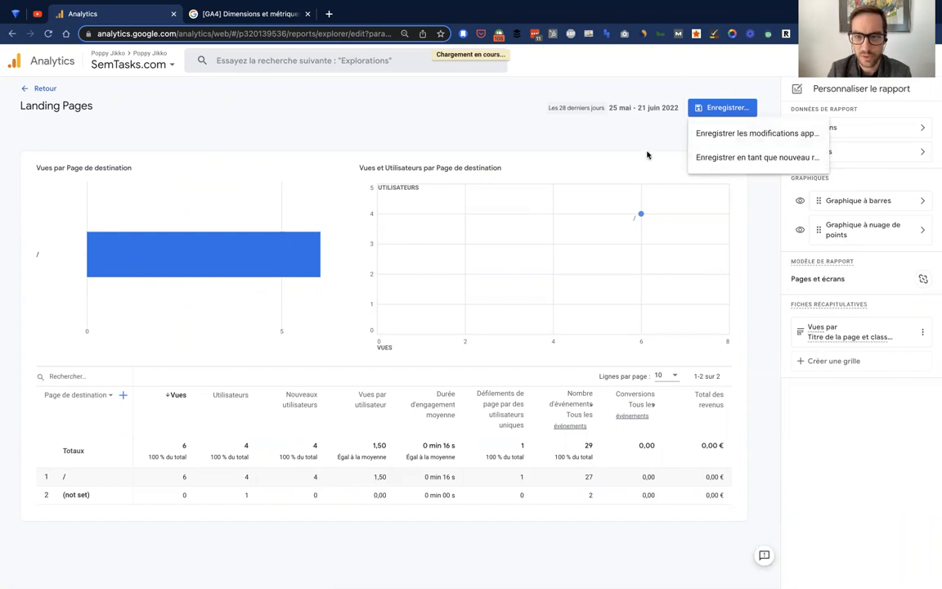
pyautogui.click(758, 133)
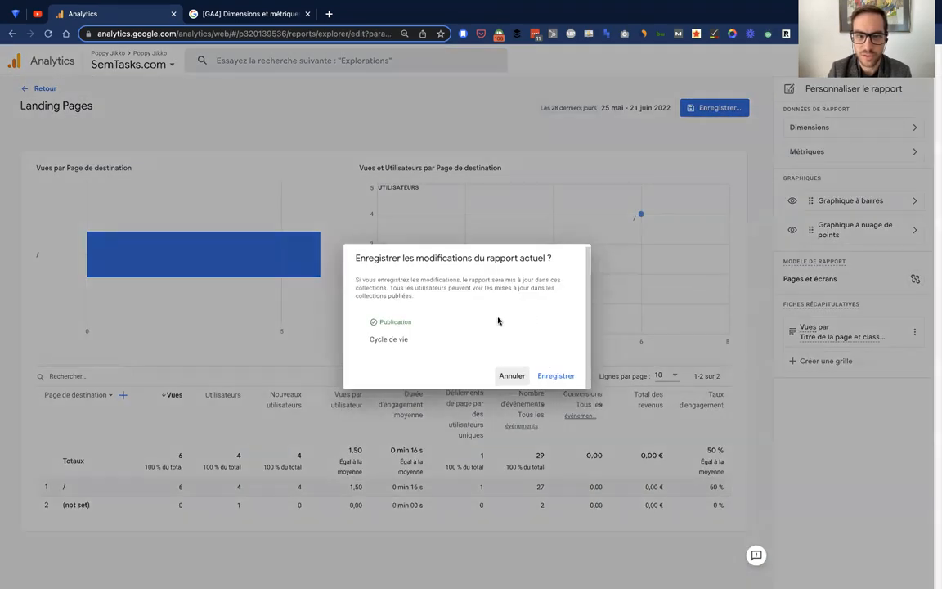
pyautogui.click(564, 379)
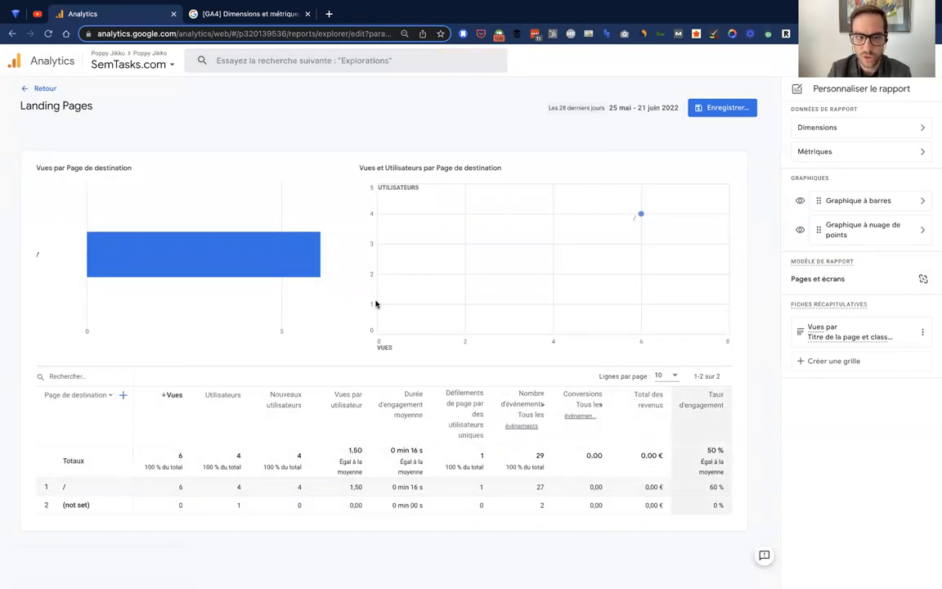
pyautogui.click(45, 90)
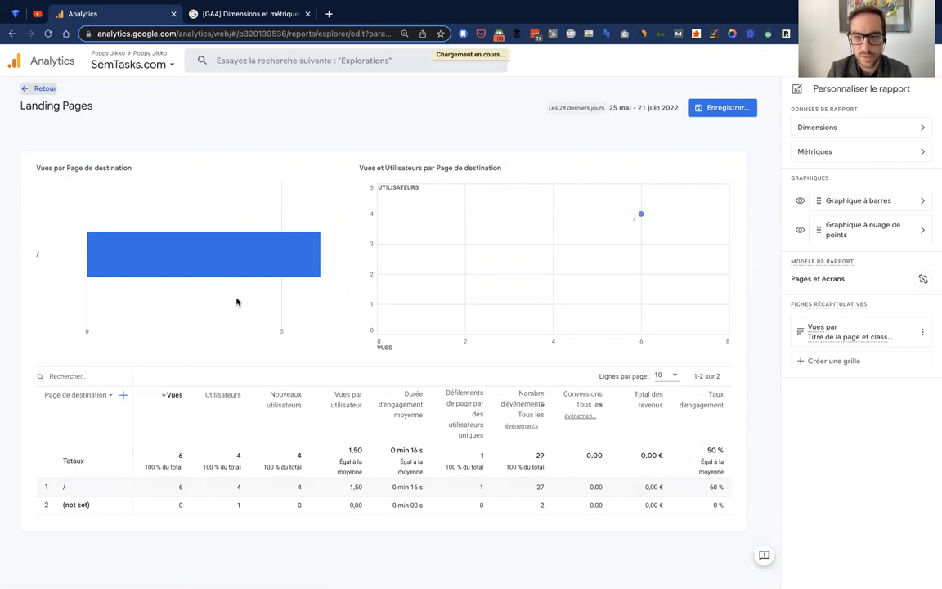